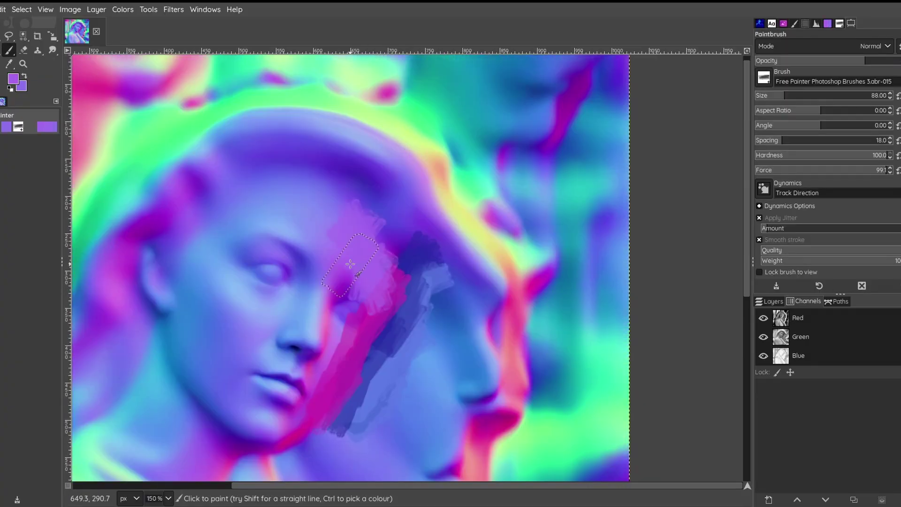
# - Paint broad purple, lilac and magenta strokes over the woman's hood, forehead, hair and the shaded edge of her jaw
pyautogui.moveTo(230, 155); pyautogui.dragTo(384, 193)
pyautogui.moveTo(211, 150); pyautogui.dragTo(361, 115)
pyautogui.moveTo(403, 150); pyautogui.dragTo(464, 263)
pyautogui.moveTo(338, 183); pyautogui.dragTo(263, 197)
pyautogui.moveTo(188, 183); pyautogui.dragTo(101, 366)
pyautogui.moveTo(347, 314); pyautogui.dragTo(282, 419)
# - Repaint the woman's nose, cheek, forehead and near eye with violet and blue tones sampled from the normal map
pyautogui.keyDown('ctrl'); pyautogui.click(297, 353); pyautogui.keyUp('ctrl')
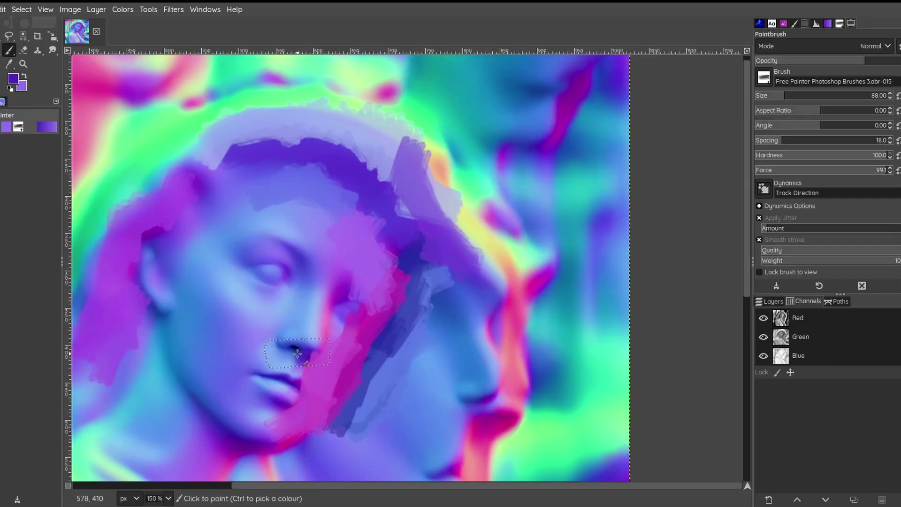
pyautogui.moveTo(222, 278); pyautogui.dragTo(187, 328)
pyautogui.scroll(1, 222, 277)
pyautogui.keyDown('ctrl'); pyautogui.click(255, 183); pyautogui.keyUp('ctrl')
pyautogui.moveTo(255, 183); pyautogui.dragTo(211, 207)
pyautogui.moveTo(263, 263); pyautogui.dragTo(292, 275)
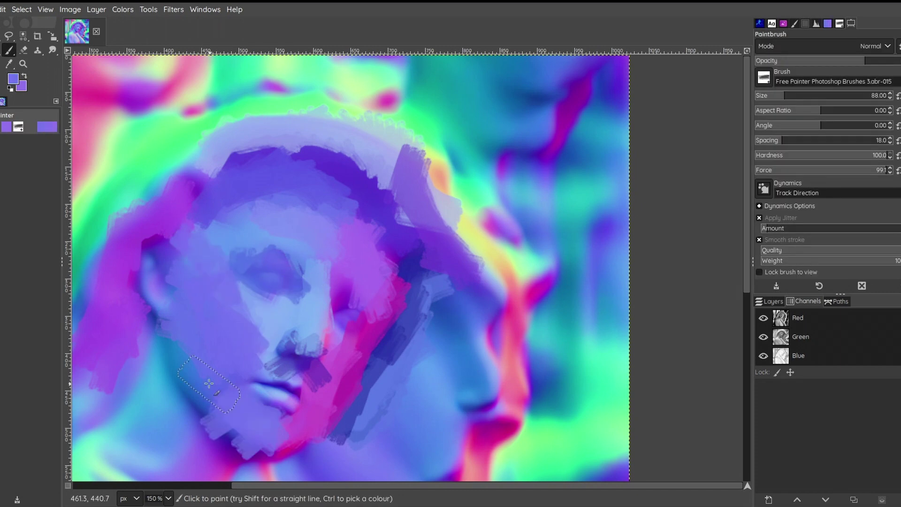
# - Paint dark violet along the woman's jawline and ear side, and light blue over her near cheek and eye
pyautogui.moveTo(258, 462); pyautogui.dragTo(154, 309)
pyautogui.moveTo(167, 296); pyautogui.dragTo(162, 228)
pyautogui.keyDown('ctrl'); pyautogui.click(166, 190); pyautogui.keyUp('ctrl')
pyautogui.moveTo(262, 244); pyautogui.dragTo(298, 300)
pyautogui.moveTo(251, 296); pyautogui.dragTo(237, 263)
pyautogui.keyDown('ctrl'); pyautogui.click(231, 262); pyautogui.keyUp('ctrl')
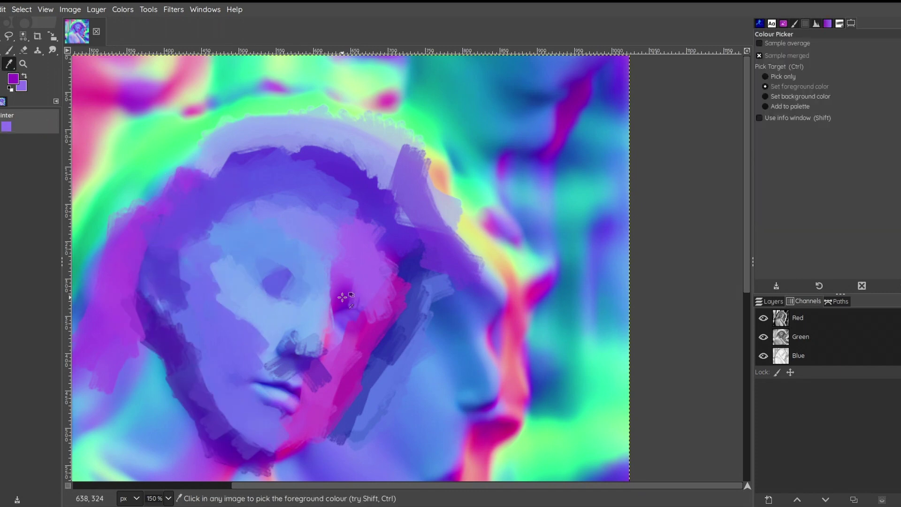
# - Paint the woman's far eye, nose and shaded far cheek with purple and blue tones sampled from the face
pyautogui.moveTo(342, 297); pyautogui.dragTo(344, 281)
pyautogui.keyDown('ctrl'); pyautogui.click(310, 300); pyautogui.keyUp('ctrl')
pyautogui.moveTo(317, 272); pyautogui.dragTo(305, 338)
pyautogui.keyDown('ctrl'); pyautogui.click(352, 244); pyautogui.keyUp('ctrl')
pyautogui.moveTo(319, 235); pyautogui.dragTo(356, 276)
# - Paint the woman's neck with blue and magenta strokes and her collar and shoulder with light green
pyautogui.scroll(-1, 371, 314)
pyautogui.keyDown('ctrl'); pyautogui.click(229, 280); pyautogui.keyUp('ctrl')
pyautogui.moveTo(226, 258); pyautogui.dragTo(202, 310)
pyautogui.moveTo(256, 305); pyautogui.dragTo(247, 352)
pyautogui.moveTo(117, 363); pyautogui.dragTo(277, 388)
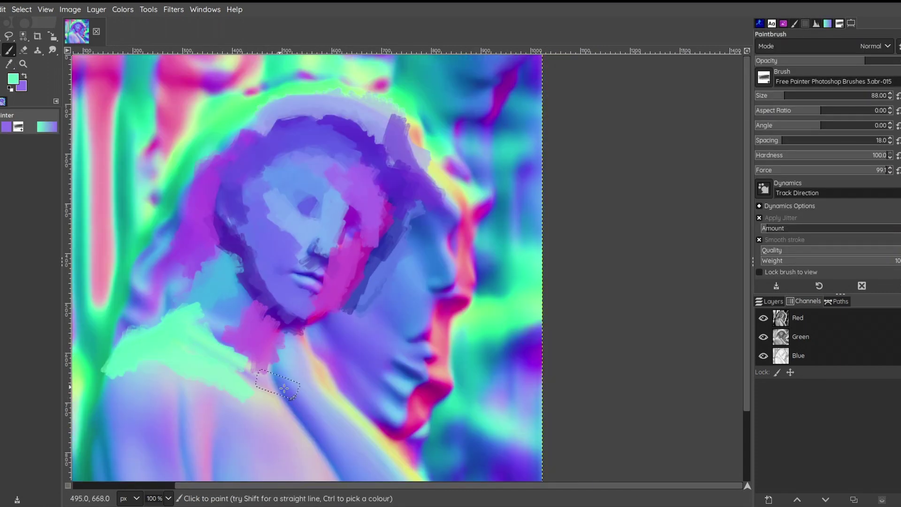
# - Paint the raised forearm with orange, blue and red strokes and begin the adjacent garment edge in pink
pyautogui.moveTo(291, 319); pyautogui.dragTo(429, 467)
pyautogui.scroll(-2, 328, 375)
pyautogui.moveTo(356, 376); pyautogui.dragTo(407, 452)
pyautogui.keyDown('ctrl'); pyautogui.click(422, 408); pyautogui.keyUp('ctrl')
pyautogui.moveTo(391, 384); pyautogui.dragTo(441, 441)
pyautogui.keyDown('ctrl'); pyautogui.click(340, 413); pyautogui.keyUp('ctrl')
pyautogui.moveTo(267, 324); pyautogui.dragTo(309, 367)
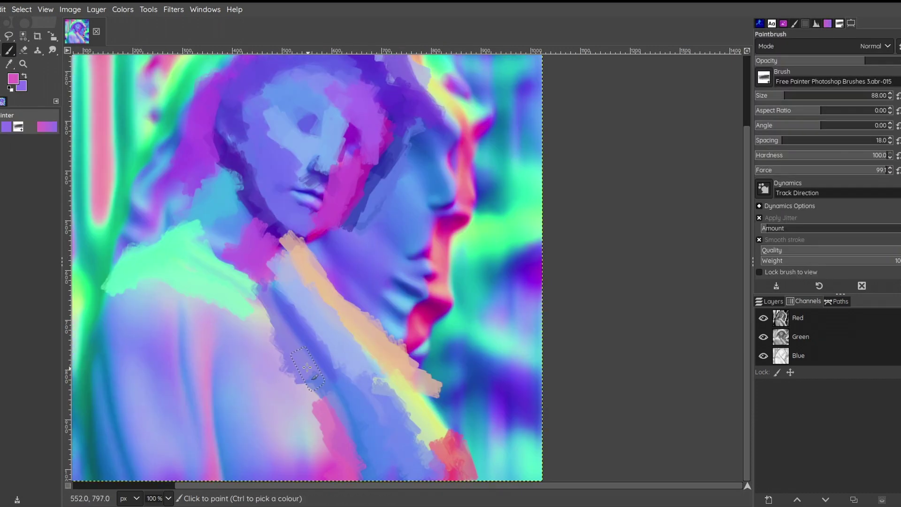
# - Paint long strokes down the garment folds and the outer sleeve edge in sampled pink, lilac, purple and teal
pyautogui.keyDown('ctrl'); pyautogui.click(305, 422); pyautogui.keyUp('ctrl')
pyautogui.moveTo(263, 342); pyautogui.dragTo(338, 455)
pyautogui.keyDown('ctrl'); pyautogui.click(237, 342); pyautogui.keyUp('ctrl')
pyautogui.moveTo(214, 357)
pyautogui.mouseDown()
pyautogui.moveTo(200, 315)
pyautogui.moveTo(206, 464)
pyautogui.mouseUp()
pyautogui.keyDown('ctrl'); pyautogui.click(155, 338); pyautogui.keyUp('ctrl')
pyautogui.moveTo(141, 297); pyautogui.dragTo(150, 464)
pyautogui.keyDown('ctrl'); pyautogui.click(106, 357); pyautogui.keyUp('ctrl')
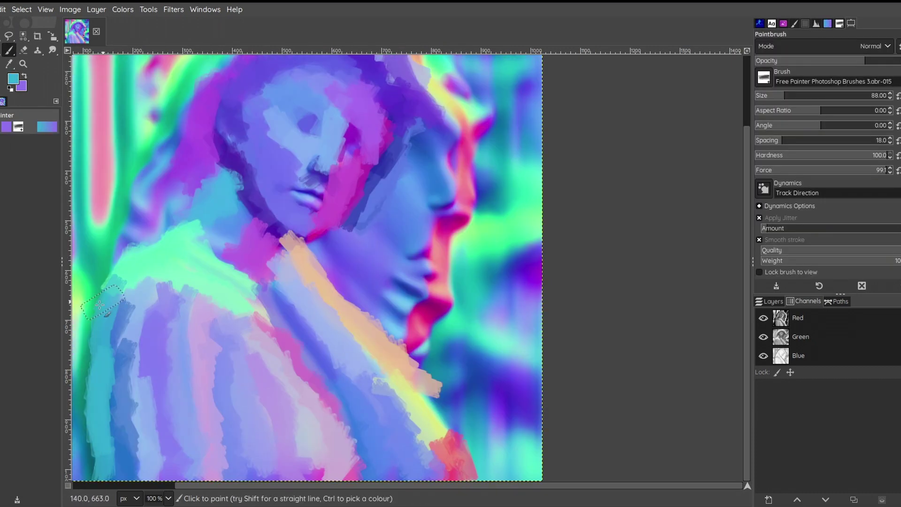
pyautogui.keyDown('ctrl'); pyautogui.click(89, 291); pyautogui.keyUp('ctrl')
pyautogui.moveTo(98, 260); pyautogui.dragTo(87, 465)
# - Paint over the woman's hair, her neck and the second figure's profile with broad sampled-colour strokes
pyautogui.moveTo(183, 111); pyautogui.dragTo(120, 230)
pyautogui.moveTo(178, 230); pyautogui.dragTo(221, 244)
pyautogui.scroll(2, 220, 244)
pyautogui.keyDown('ctrl'); pyautogui.click(413, 244); pyautogui.keyUp('ctrl')
pyautogui.moveTo(415, 242); pyautogui.dragTo(389, 356)
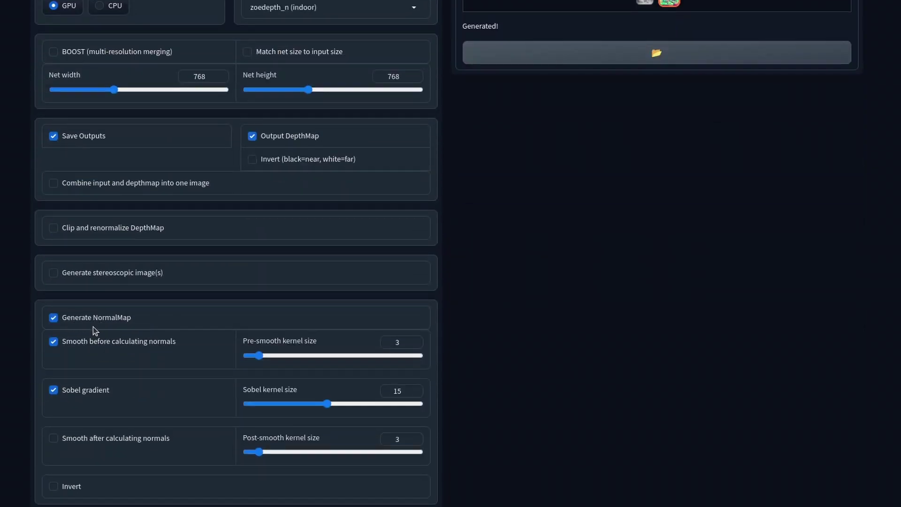
# - In the Stable Diffusion depth map generator, generate the tree house's normal map, and regenerate it with net width and height 256
pyautogui.scroll(5, 100, 299)
pyautogui.click(187, 226)
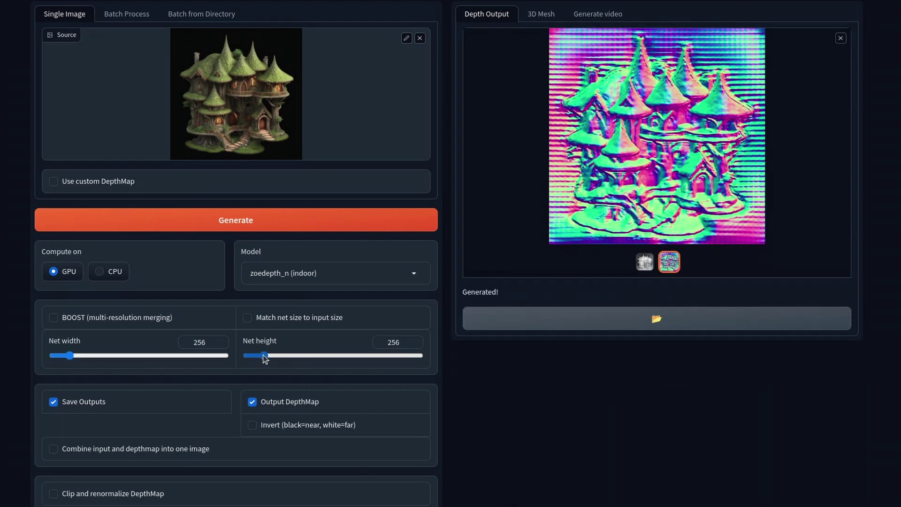
pyautogui.click(263, 220)
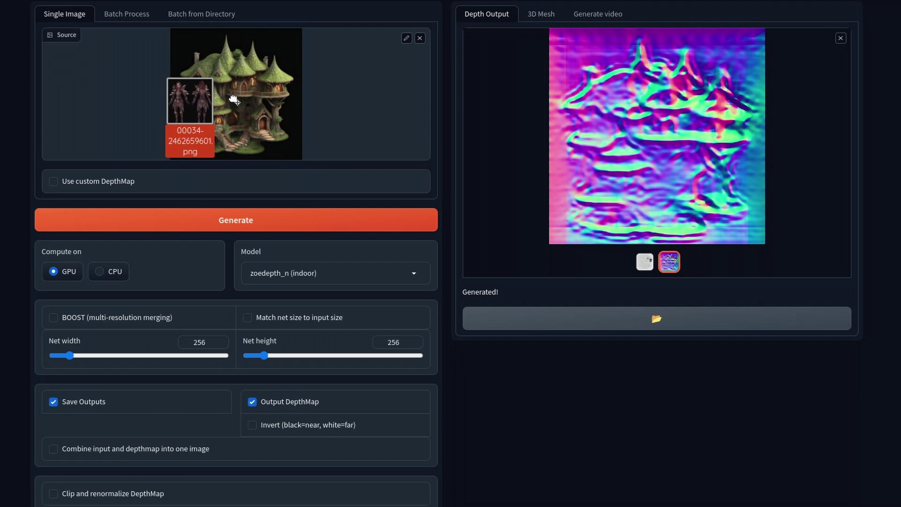
# - Load the armoured character image 00034-2462659601.png as the source and generate its depth and normal maps
pyautogui.moveTo(234, 99); pyautogui.dragTo(235, 101)
pyautogui.click(241, 219)
# - Regenerate the armoured character's normal map with net width 512, and again with a larger net width and height
pyautogui.click(93, 358)
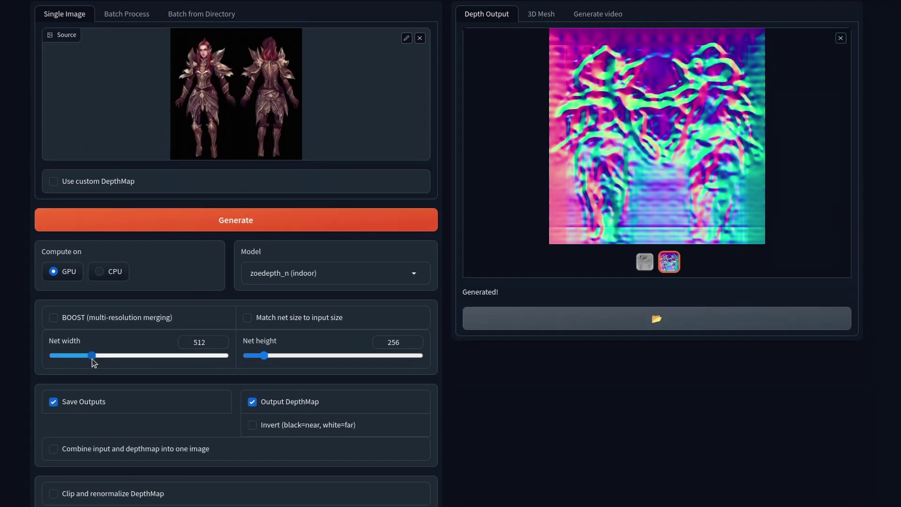
pyautogui.click(244, 220)
pyautogui.moveTo(119, 355); pyautogui.dragTo(136, 355)
pyautogui.click(331, 356)
pyautogui.click(328, 220)
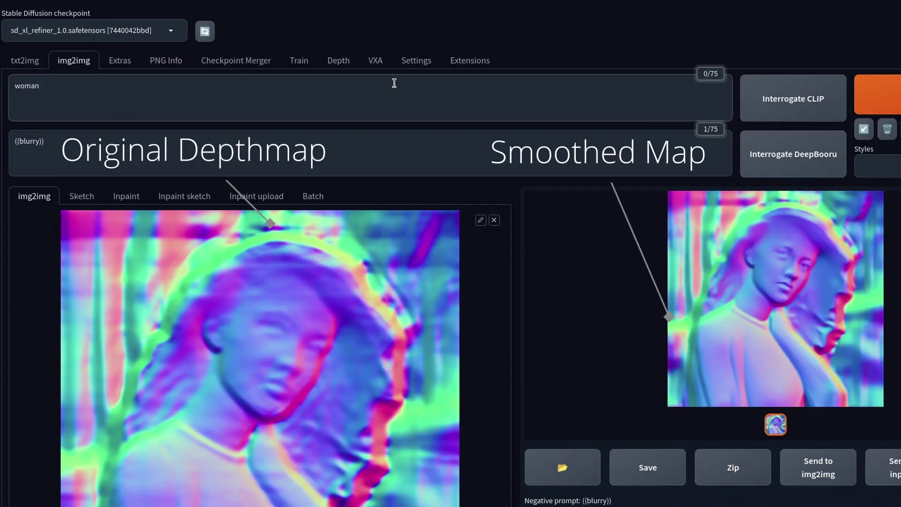
# - Generate a smoothed img2img version of the normal map with the prompt "woman" and inspect the result enlarged
pyautogui.hotkey('ctrl', 'Return')
pyautogui.scroll(-3, 579, 295)
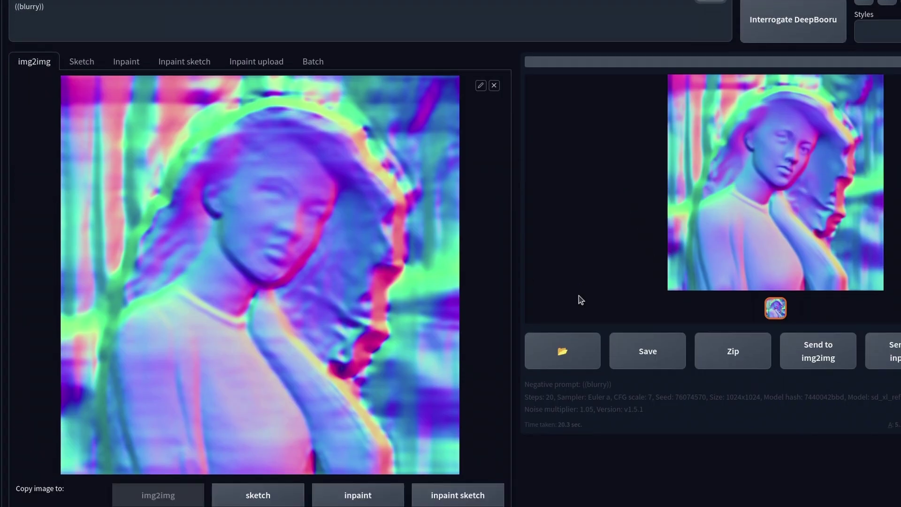
pyautogui.scroll(-8, 593, 263)
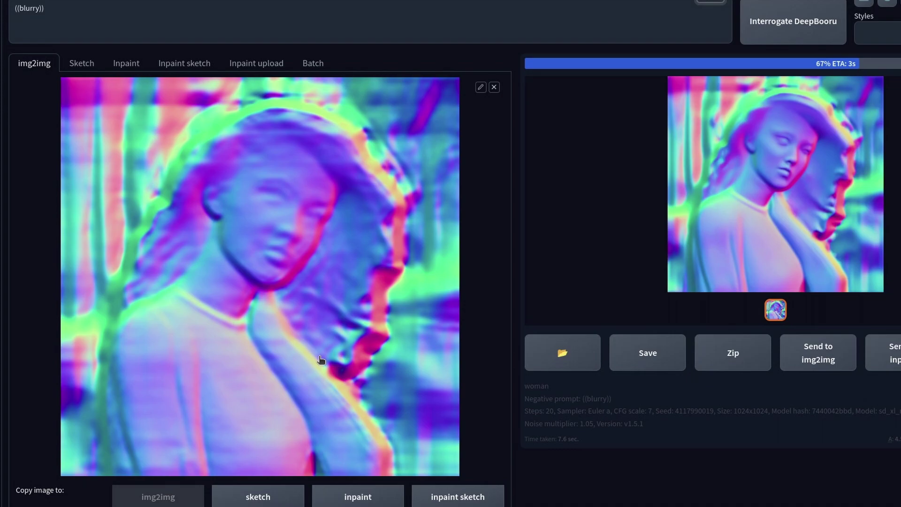
pyautogui.click(797, 205)
pyautogui.click(798, 203)
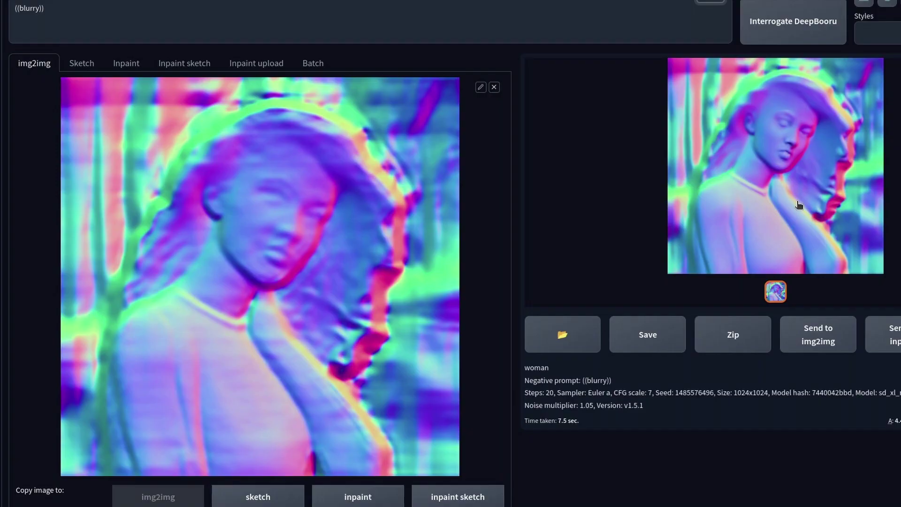
# - Adjust the denoising strength, regenerate the woman's normal map and inspect the result enlarged
pyautogui.scroll(-8, 798, 205)
pyautogui.click(78, 369)
pyautogui.scroll(10, 864, 146)
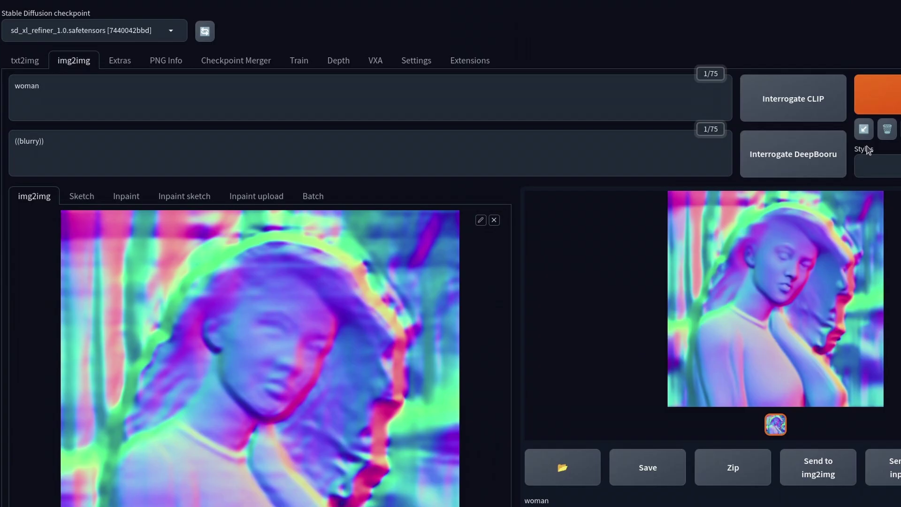
pyautogui.click(877, 97)
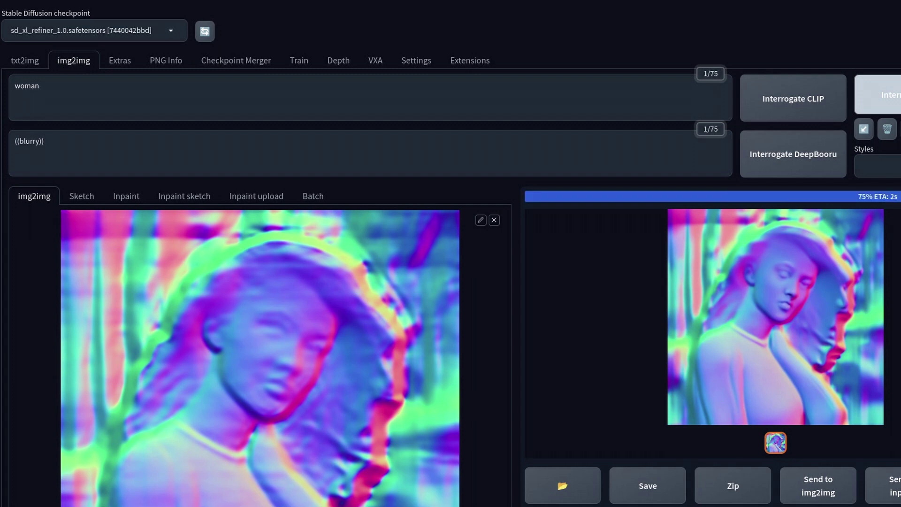
pyautogui.click(763, 262)
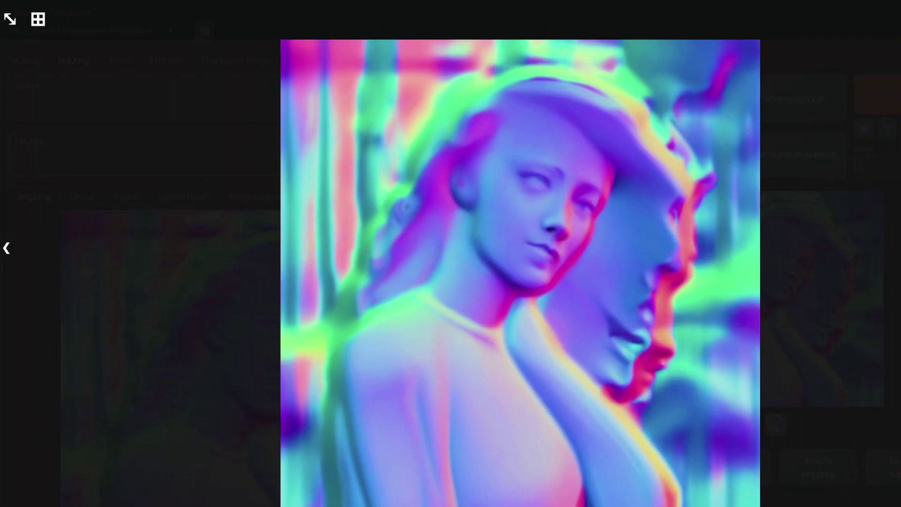
pyautogui.press('Escape')
# - Set the denoising strength to 0.09 and generate the smoothed normal map again
pyautogui.scroll(-9, 187, 438)
pyautogui.click(48, 418)
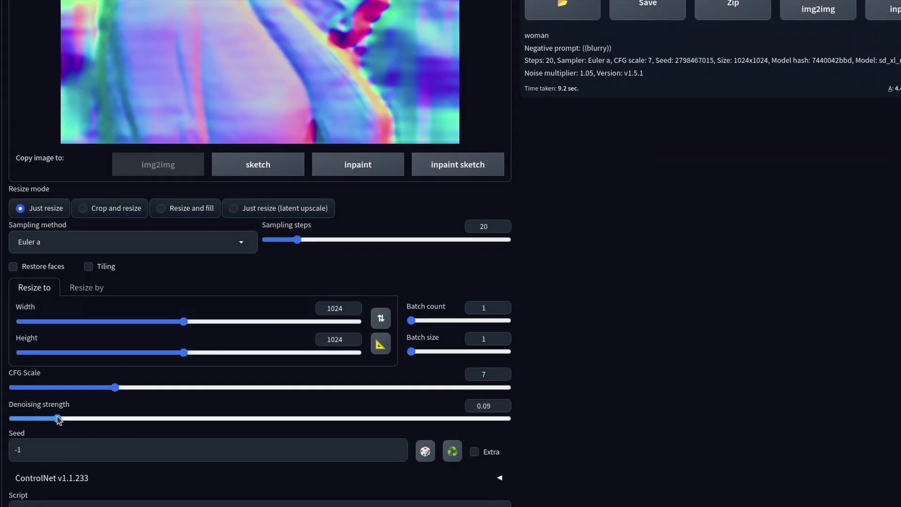
pyautogui.scroll(9, 50, 419)
pyautogui.hotkey('ctrl', 'Return')
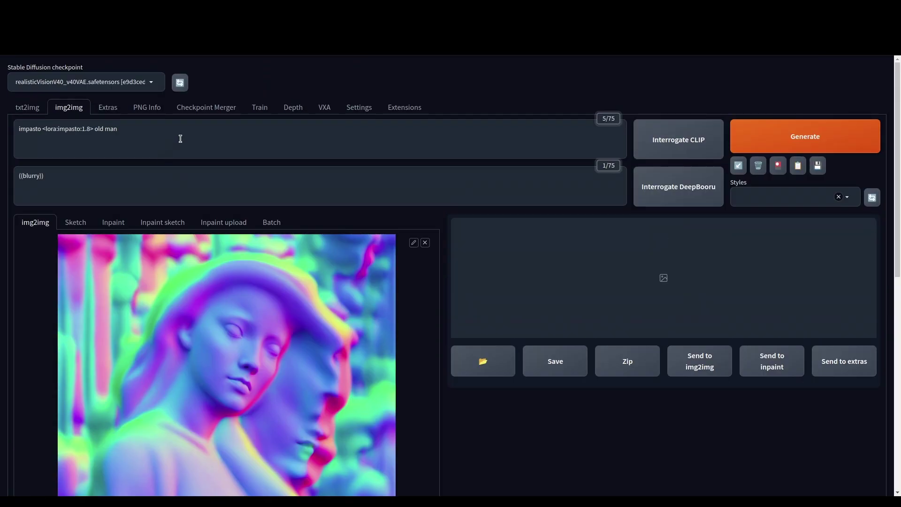
# - Generate an img2img variation with the prompt "impasto <lora:impasto:1.8> old man" and review its settings and enlarged result
pyautogui.click(760, 137)
pyautogui.scroll(-6, 486, 235)
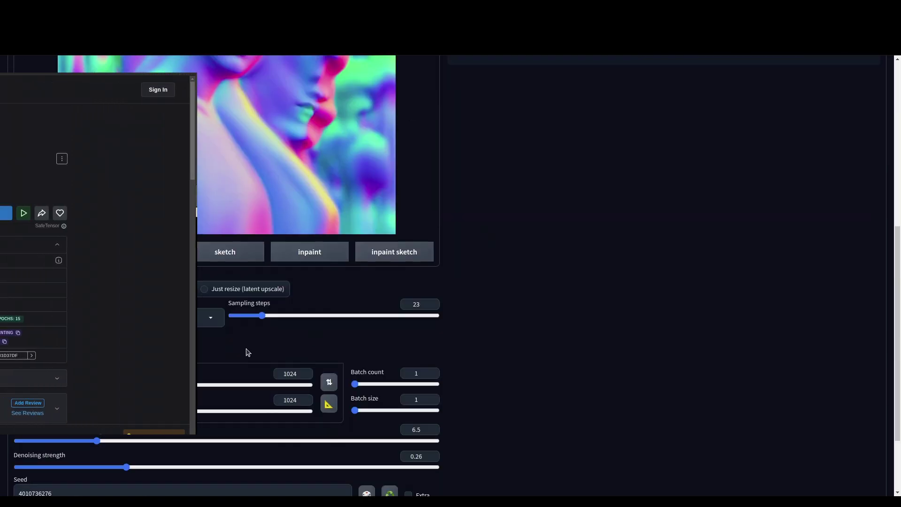
pyautogui.scroll(8, 554, 315)
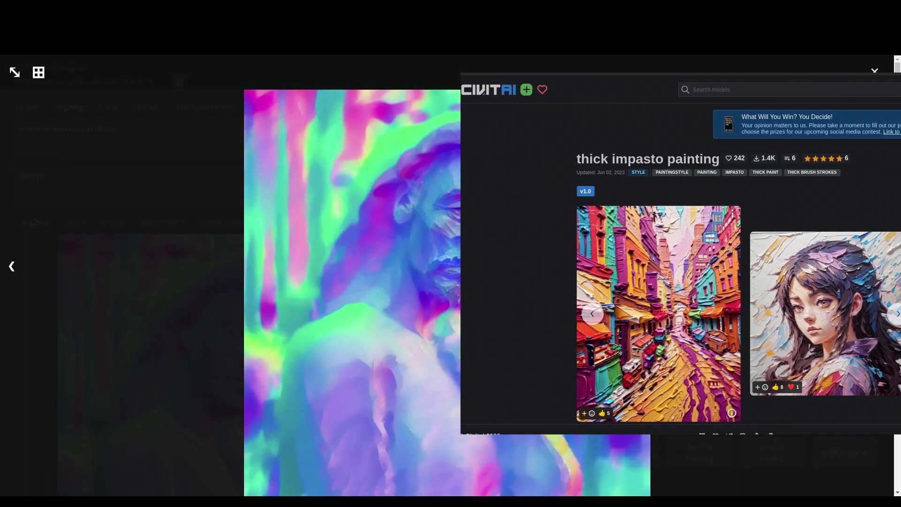
pyautogui.press('Escape')
# - Change the start of the prompt so it reads "(dripping impasto) <lora:impasto:1.8> old man"
pyautogui.click(20, 130)
pyautogui.write('dripping')
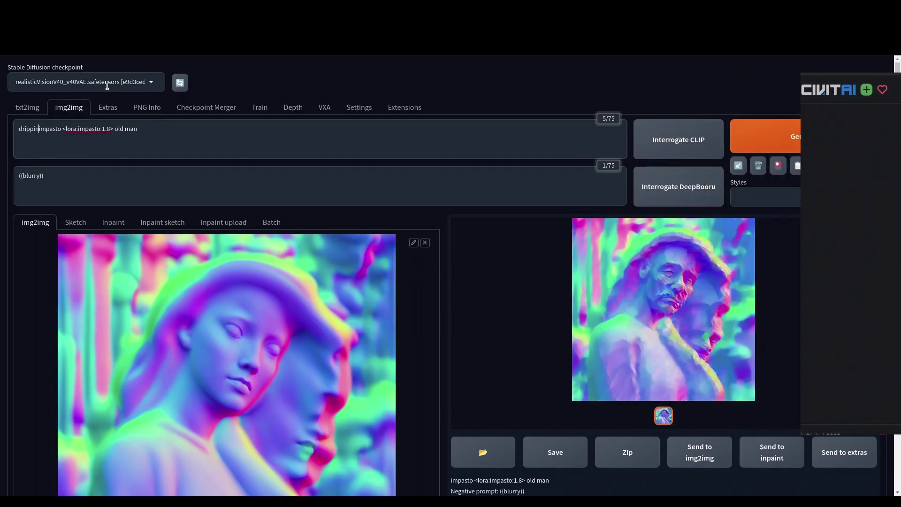
pyautogui.press('Right')
pyautogui.press('Right')
pyautogui.press('Right')
pyautogui.press('Right')
pyautogui.press('Right')
pyautogui.press('Right')
pyautogui.write(')')
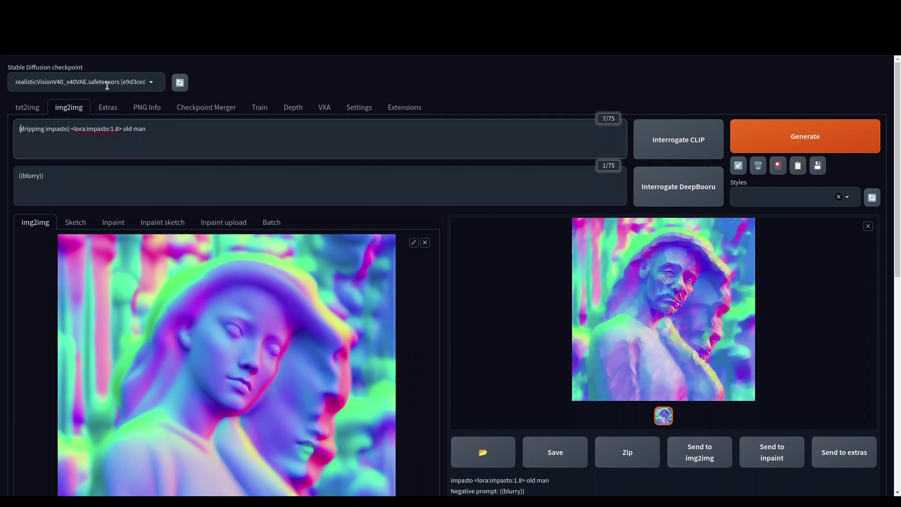
# - Generate the dripping impasto old man variation of the normal map and inspect the result enlarged
pyautogui.scroll(-10, 294, 183)
pyautogui.scroll(10, 527, 328)
pyautogui.click(774, 147)
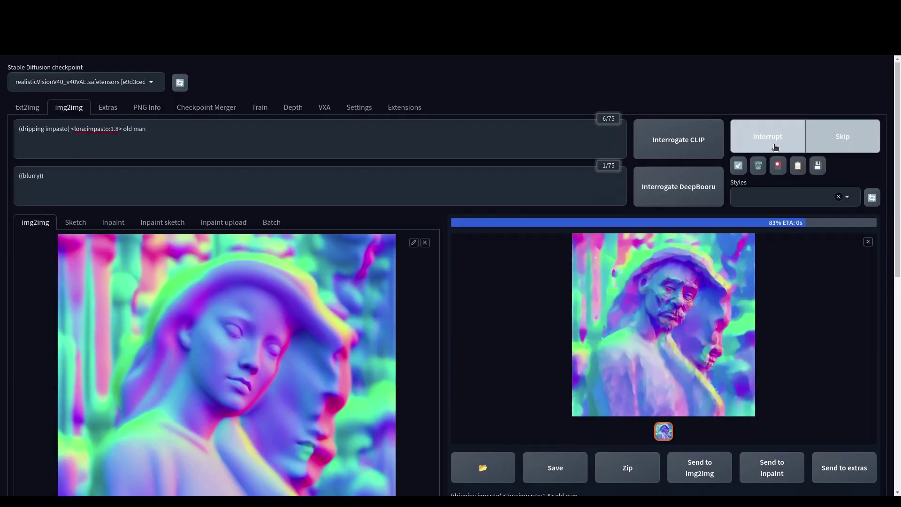
pyautogui.click(691, 294)
pyautogui.click(701, 289)
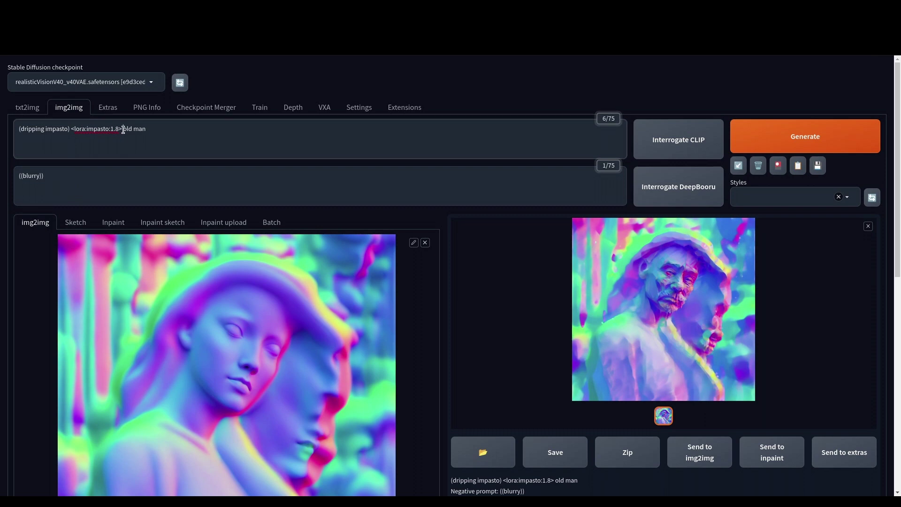
# - Replace "old man" with "monster" in the prompt, generate the image and inspect it enlarged
pyautogui.hotkey('ctrl', 'Return')
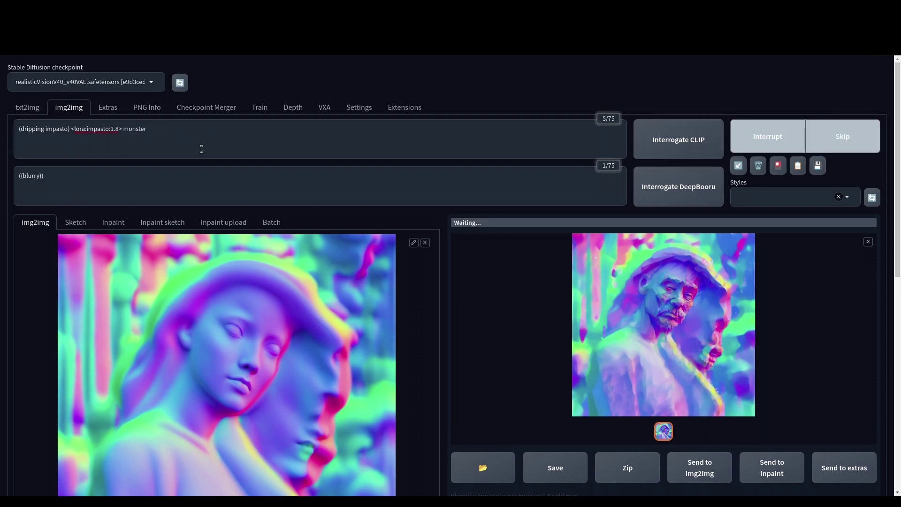
pyautogui.click(646, 303)
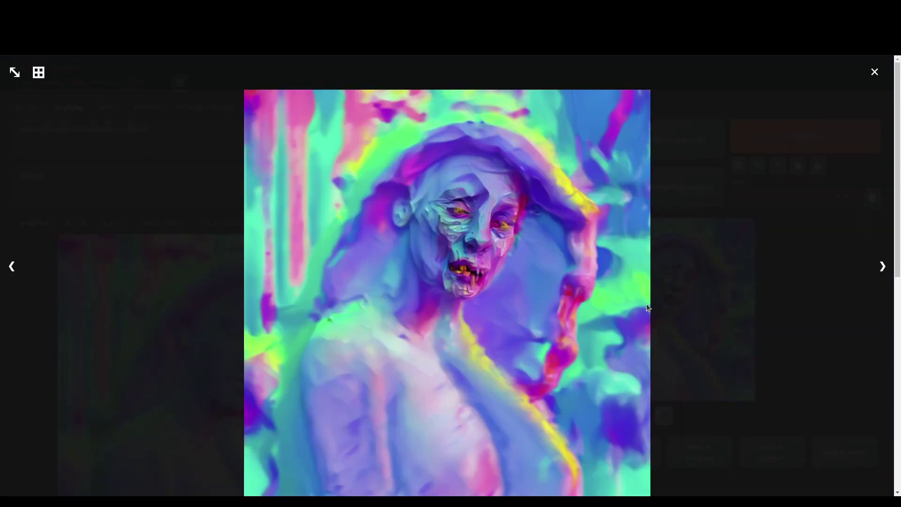
pyautogui.click(646, 303)
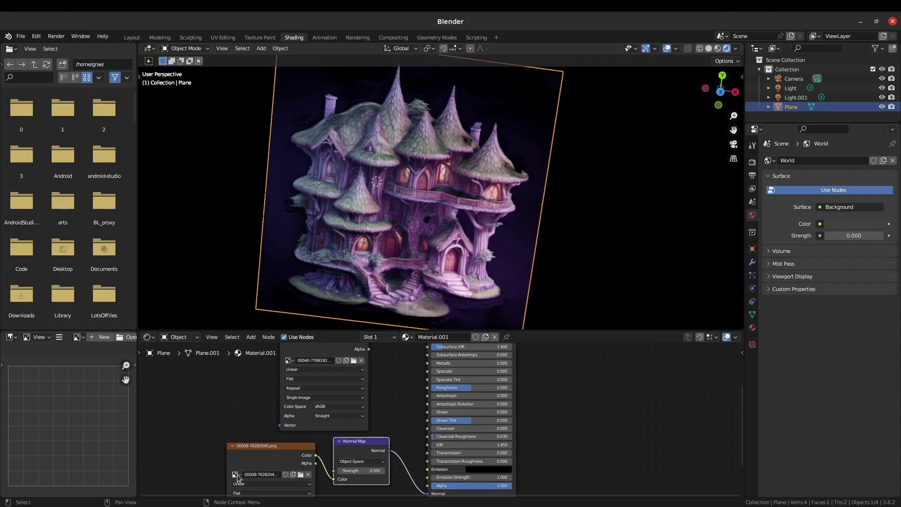
# - In Blender, set the image texture feeding the Normal Map node to 00015-856000334.png and switch to the Layout workspace
pyautogui.click(236, 475)
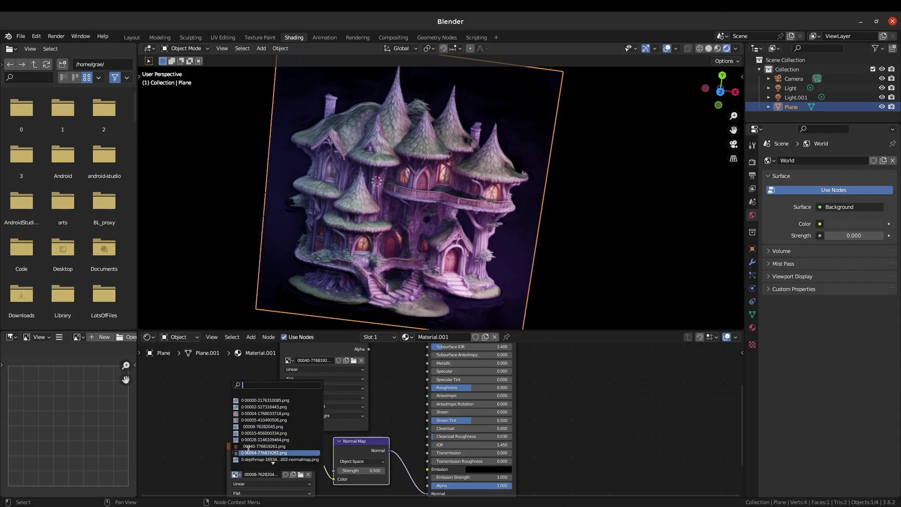
pyautogui.click(252, 435)
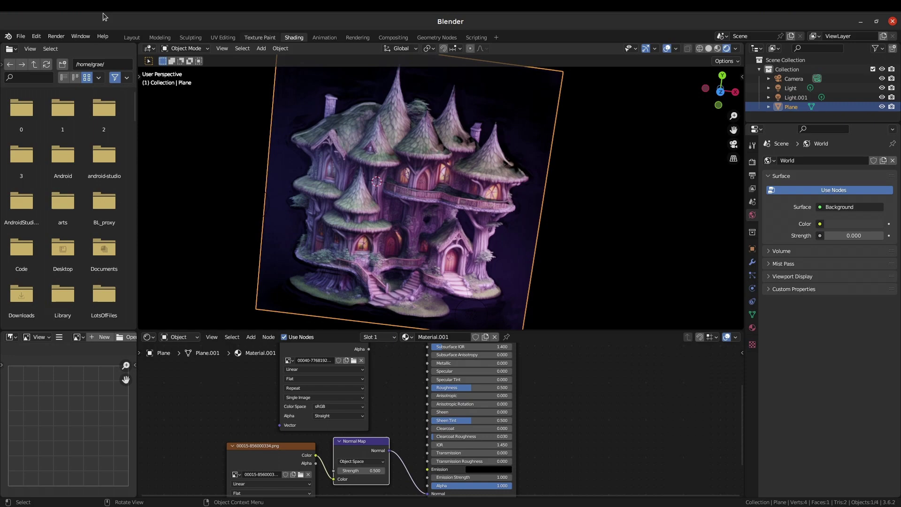
pyautogui.click(131, 38)
# - Examine how the colour texture and Normal Map node feed the Principled BSDF and where the toon shader nodes sit
pyautogui.scroll(3, 240, 163)
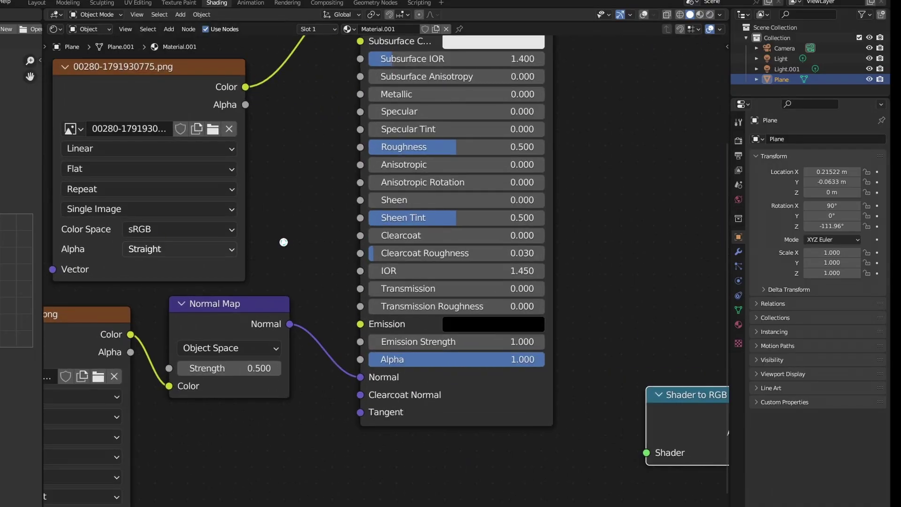
pyautogui.moveTo(283, 242); pyautogui.dragTo(449, 205)
pyautogui.moveTo(481, 352); pyautogui.dragTo(498, 355)
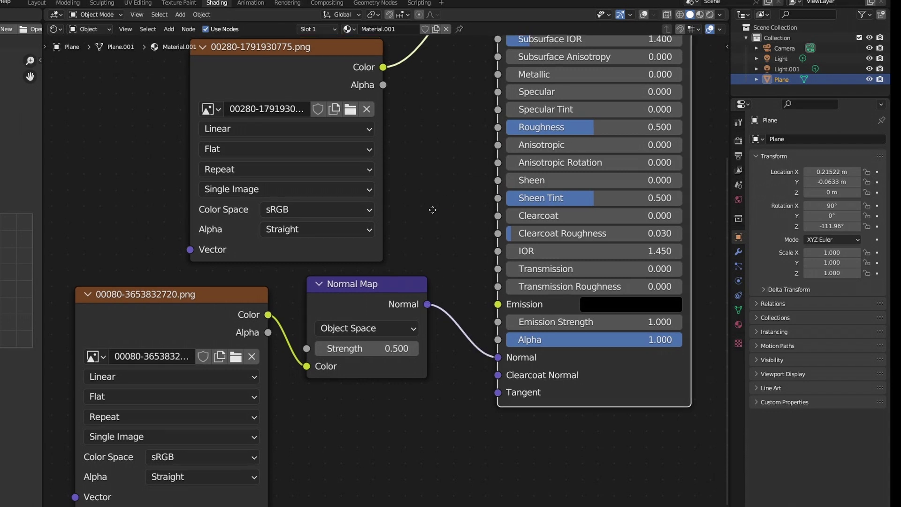
pyautogui.moveTo(432, 210); pyautogui.dragTo(333, 328)
pyautogui.scroll(-7, 508, 127)
pyautogui.moveTo(587, 177); pyautogui.dragTo(528, 184)
pyautogui.scroll(-3, 528, 184)
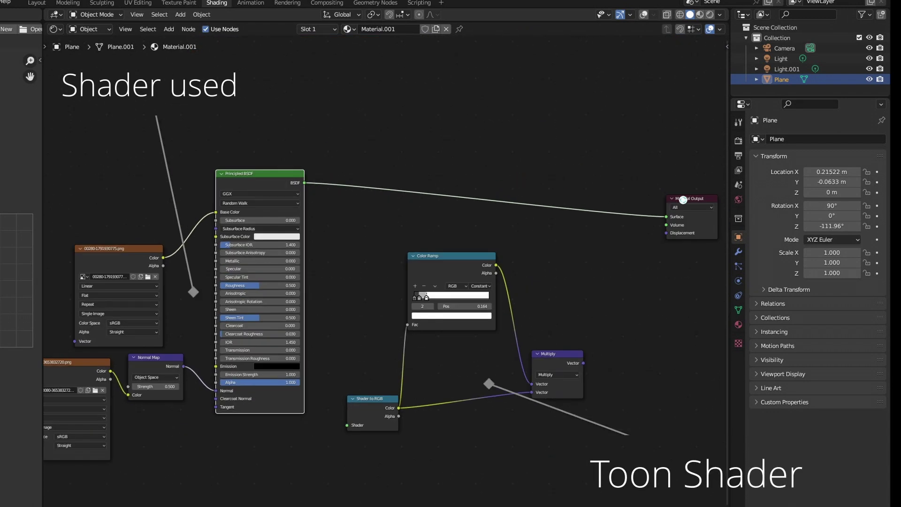
# - Move the Material Output node closer to the toon shader nodes and connect the Principled BSDF output to Shader to RGB
pyautogui.moveTo(683, 199); pyautogui.dragTo(535, 174)
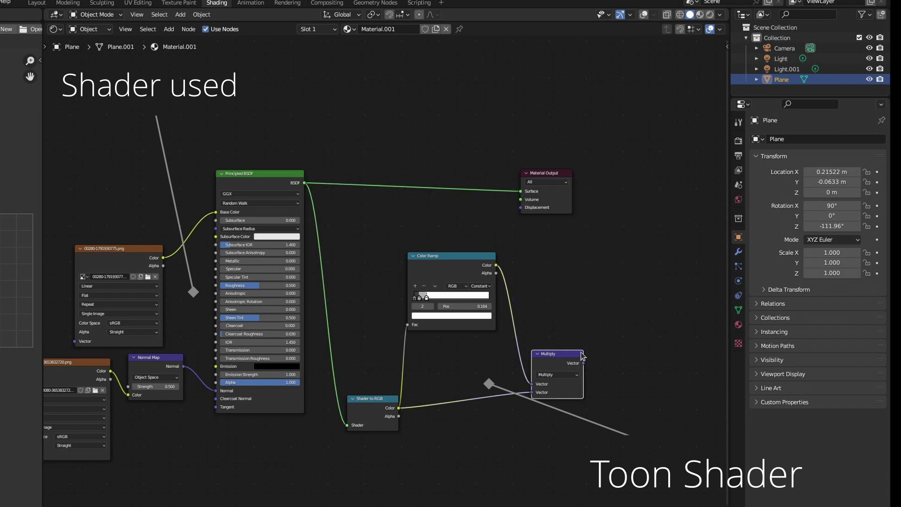
pyautogui.scroll(14, 355, 297)
pyautogui.moveTo(370, 321); pyautogui.dragTo(61, 303)
pyautogui.scroll(-8, 128, 216)
pyautogui.moveTo(128, 216); pyautogui.dragTo(517, 190)
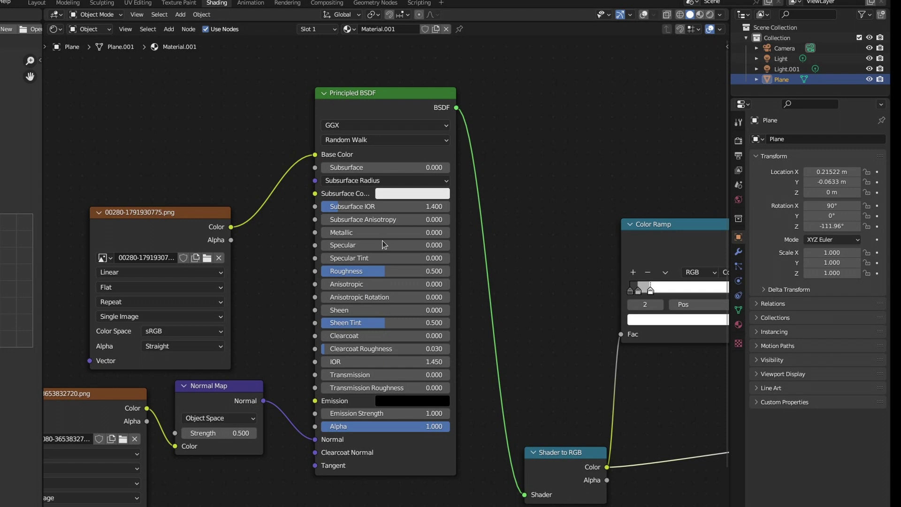
# - Change the color space of the 00080-3653832720.png texture and open the space options of the Normal Map node it feeds
pyautogui.scroll(5, 384, 244)
pyautogui.moveTo(242, 301); pyautogui.dragTo(418, 272)
pyautogui.scroll(-6, 417, 271)
pyautogui.hscroll(-2, 418, 272)
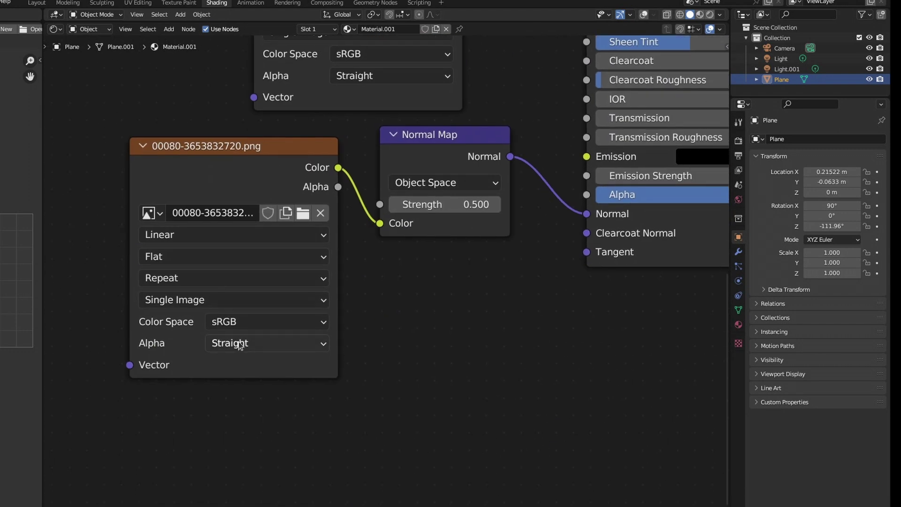
pyautogui.click(267, 321)
pyautogui.click(244, 186)
pyautogui.click(436, 182)
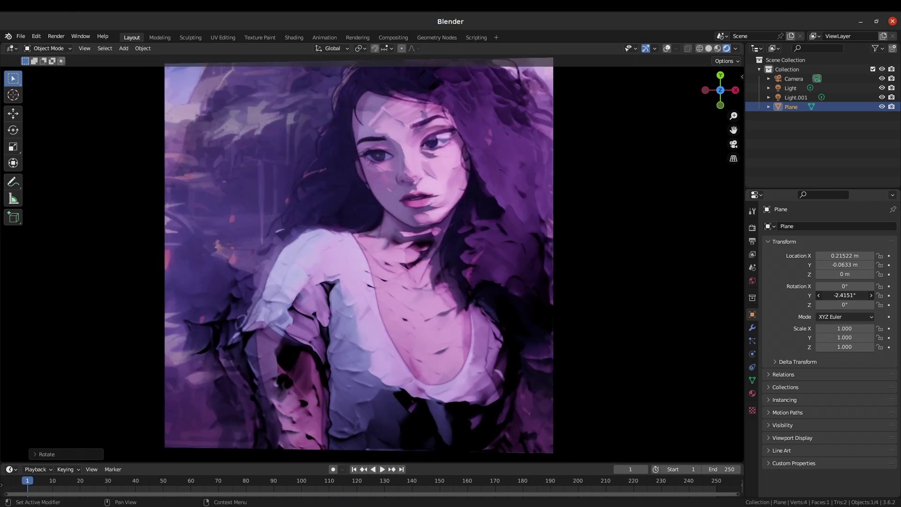
# - In the Layout scene, rotate the portrait plane about its Y axis and reposition Light.001 in front of it
pyautogui.moveTo(844, 295); pyautogui.dragTo(854, 295)
pyautogui.click(792, 98)
pyautogui.press('g')
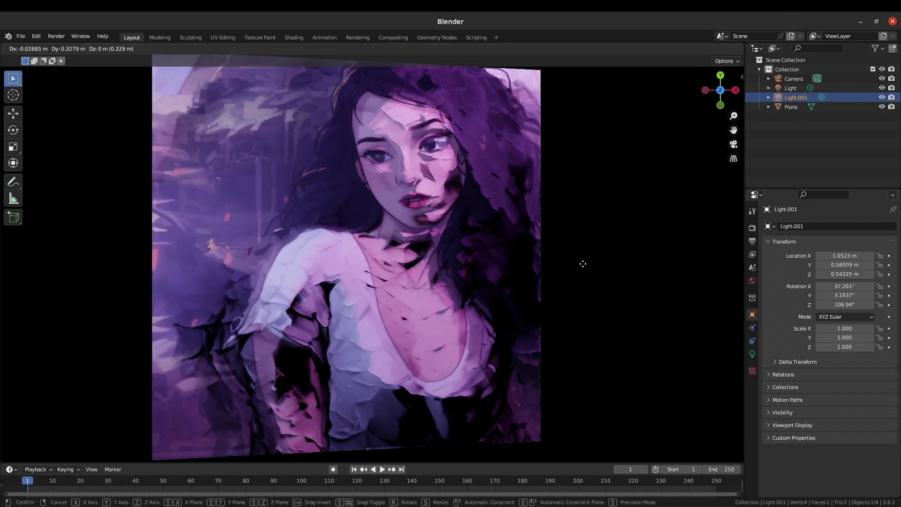
pyautogui.click(588, 266)
# - Move Light across the left half of the portrait, and hide Light.001 and show it again to compare the lighting
pyautogui.click(790, 87)
pyautogui.press('g')
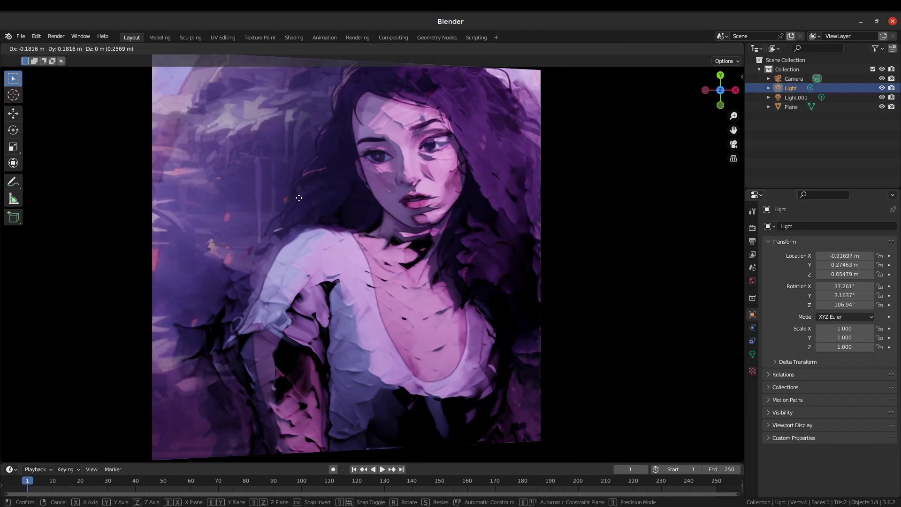
pyautogui.click(299, 197)
pyautogui.click(881, 97)
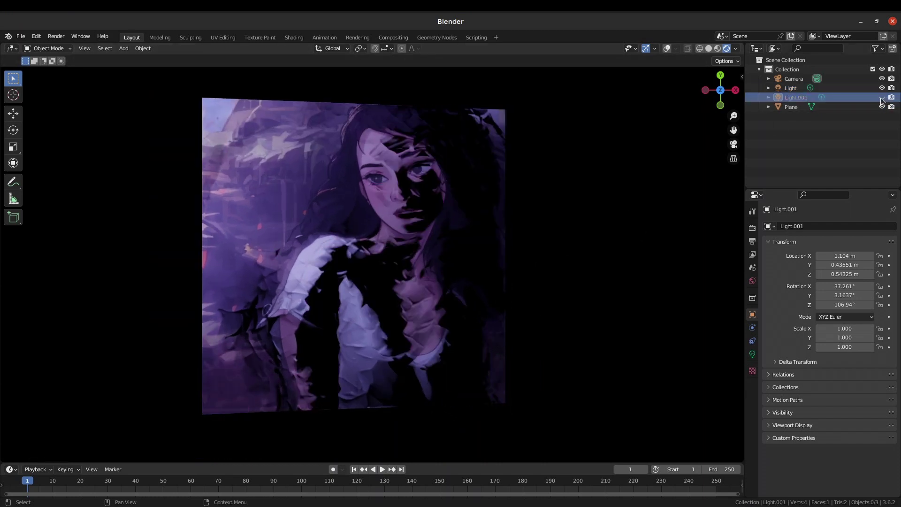
pyautogui.click(882, 97)
# - Examine the portrait plane's material settings, scanning the Principled BSDF values down towards the normal inputs
pyautogui.click(478, 315)
pyautogui.click(751, 393)
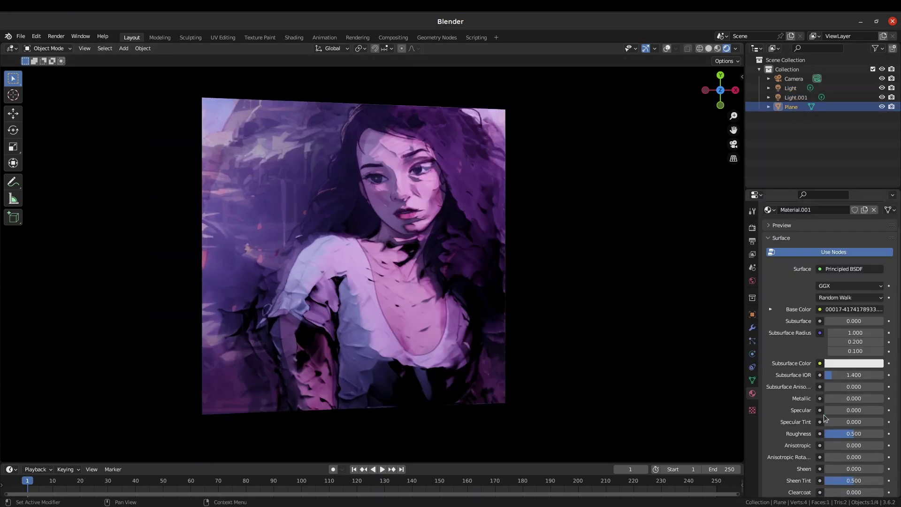
pyautogui.scroll(-15, 824, 414)
pyautogui.scroll(5, 837, 403)
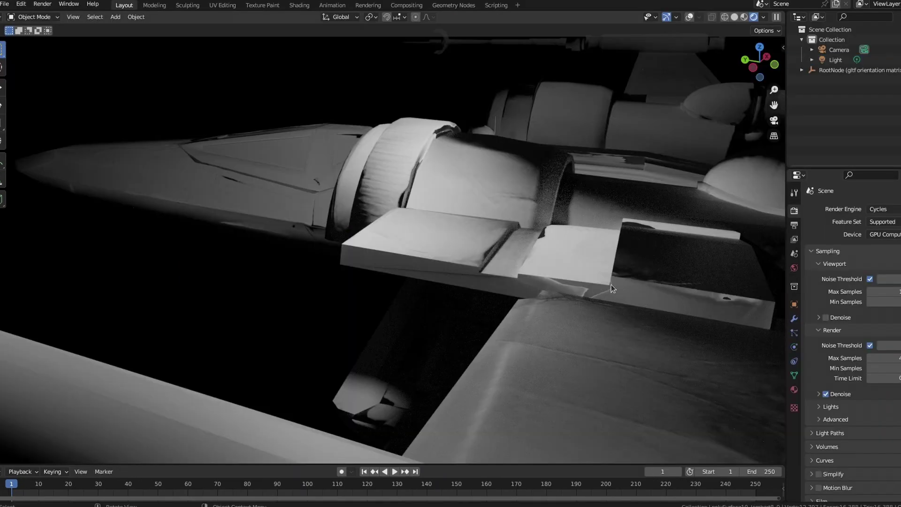
# - In the spaceship scene, find the Normal Map settings in the selected part's material and adjust the normal strength
pyautogui.click(797, 388)
pyautogui.scroll(-8, 874, 418)
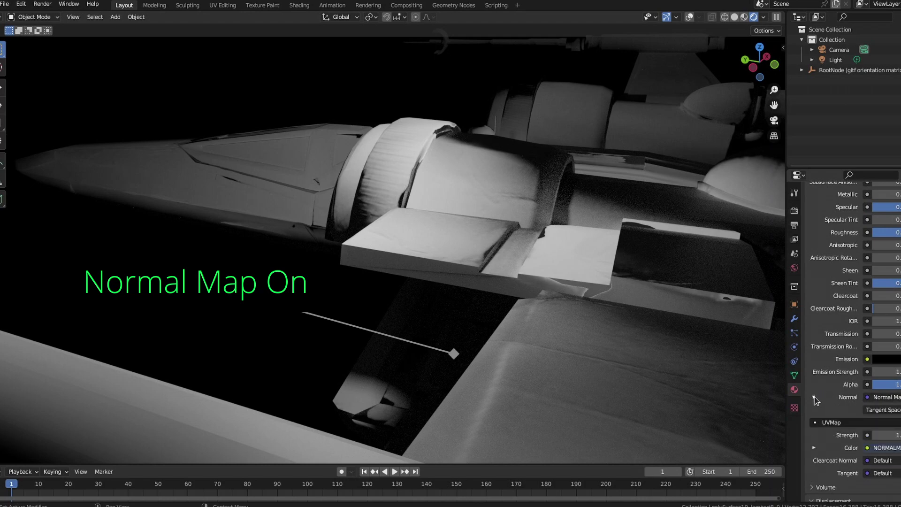
pyautogui.moveTo(895, 434)
pyautogui.mouseDown()
pyautogui.moveTo(873, 434)
pyautogui.moveTo(898, 434)
pyautogui.mouseUp()
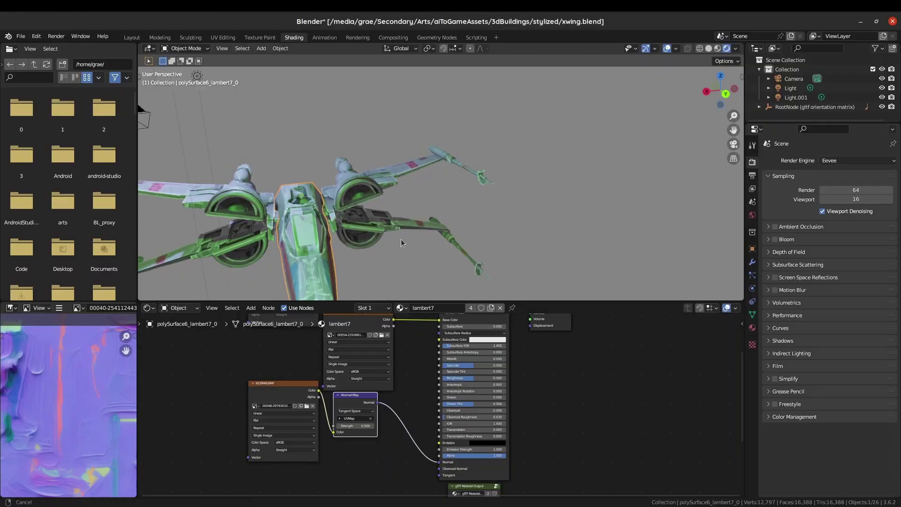
# - Disconnect the lambert7 Normal Map node from the Principled BSDF's Normal input, and reconnect it to compare the fuselage shading
pyautogui.scroll(3, 410, 204)
pyautogui.moveTo(439, 462); pyautogui.dragTo(412, 461)
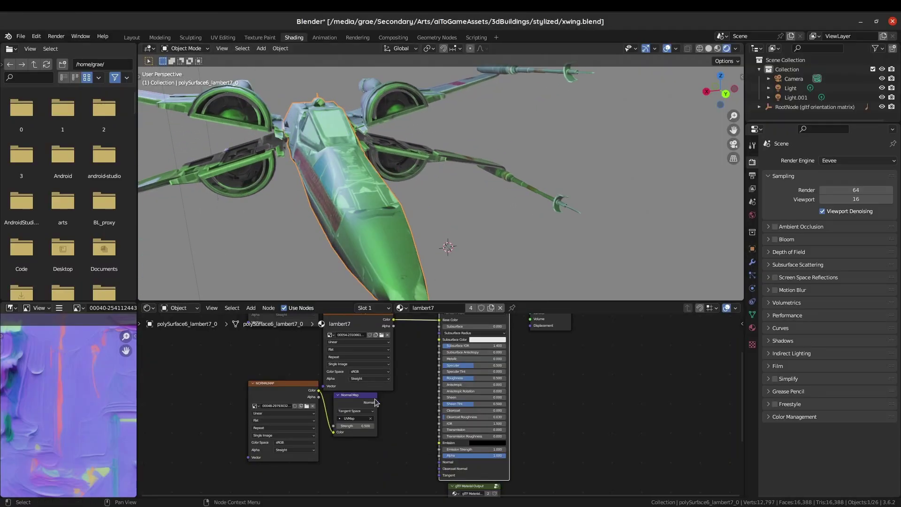
pyautogui.moveTo(377, 402); pyautogui.dragTo(439, 462)
# - Select the wing part using the lambert8 material and attach its Normal Map output to the Principled BSDF's Normal input
pyautogui.moveTo(263, 225); pyautogui.dragTo(350, 204)
pyautogui.scroll(-2, 350, 204)
pyautogui.click(310, 234)
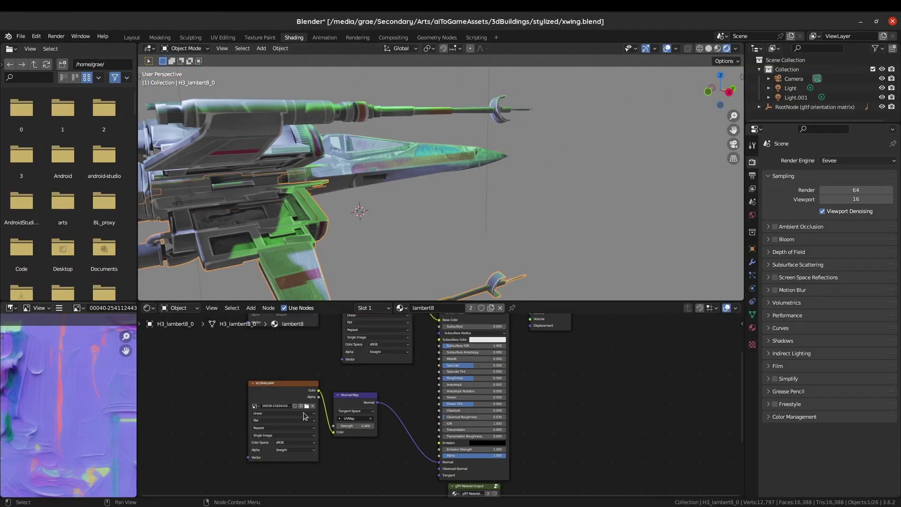
pyautogui.moveTo(425, 465); pyautogui.dragTo(439, 462)
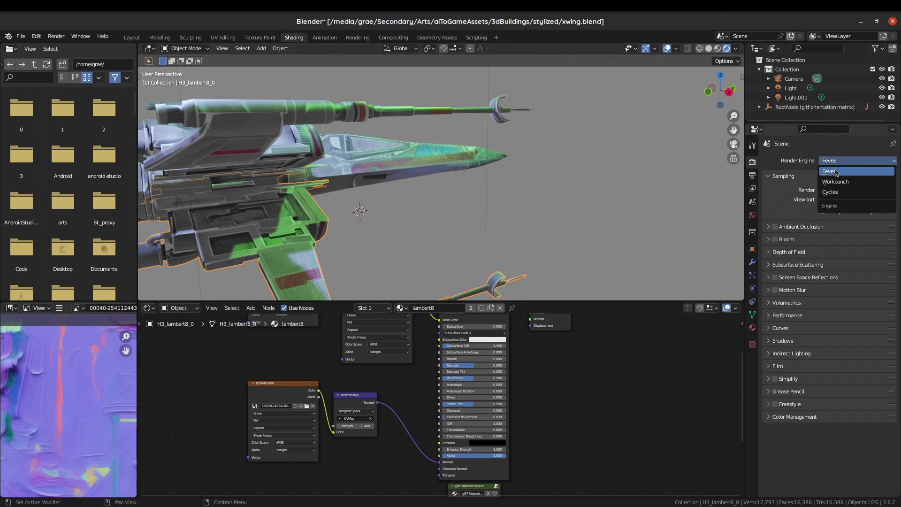
# - Switch the X-wing scene's render engine to Cycles and view the model from another angle
pyautogui.click(835, 192)
pyautogui.moveTo(584, 213); pyautogui.dragTo(443, 249)
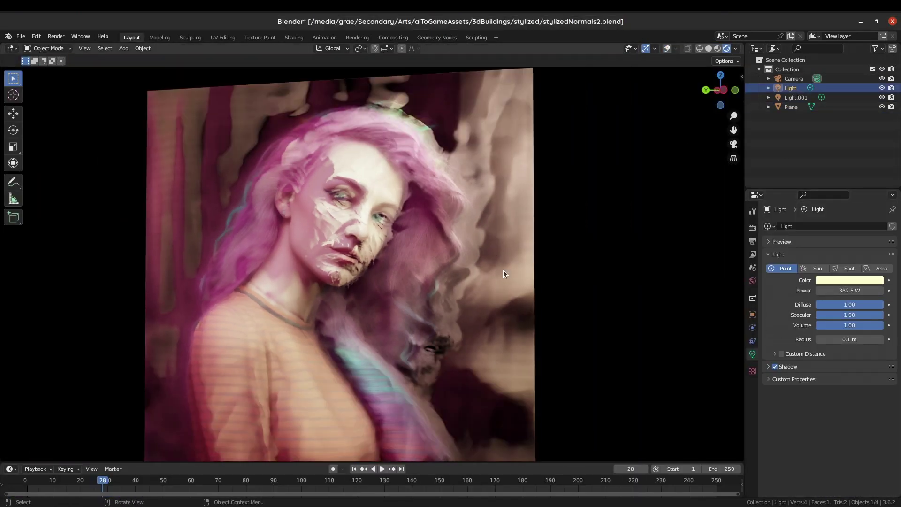
# - In the stylizedNormals2.blend scene, move Light upward over the pink-haired portrait and reposition Light.001 towards its lower left
pyautogui.press('g')
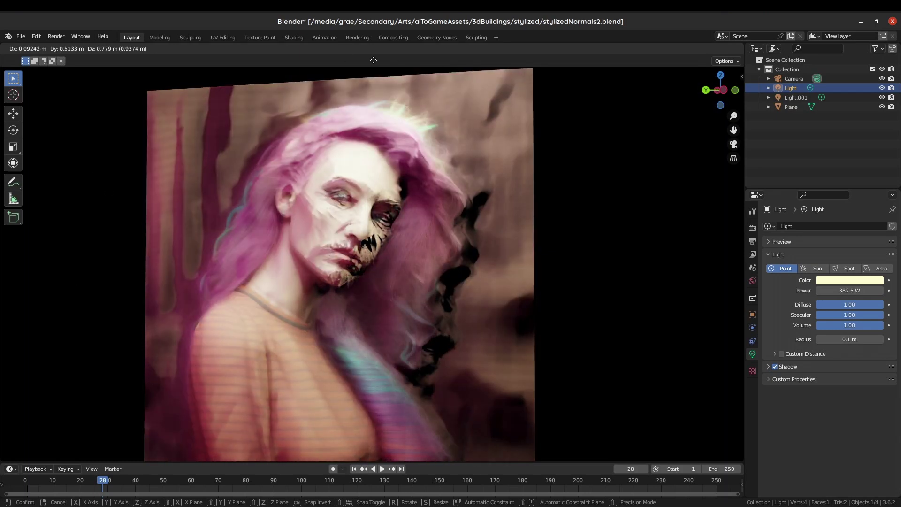
pyautogui.click(800, 101)
pyautogui.press('g')
pyautogui.click(237, 371)
pyautogui.scroll(-3, 330, 296)
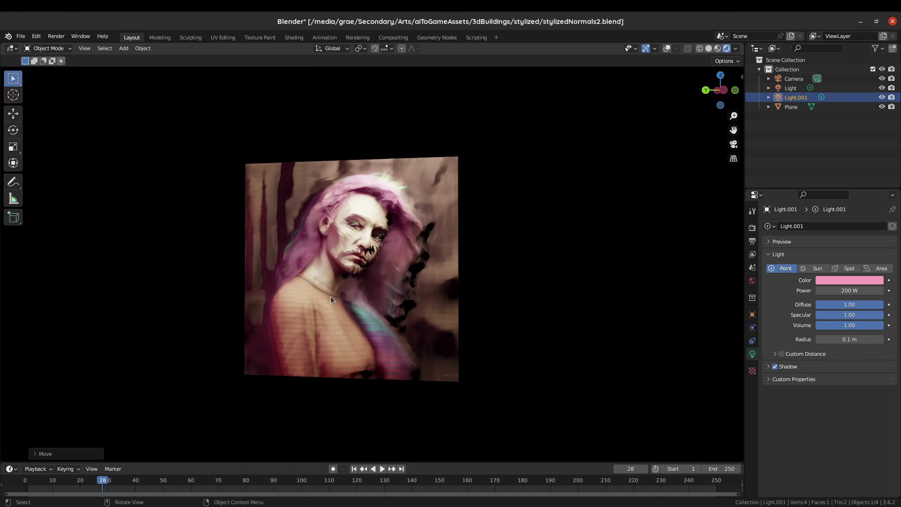
# - Select the portrait plane and set its material's Normal Map strength to 1.100
pyautogui.scroll(4, 330, 296)
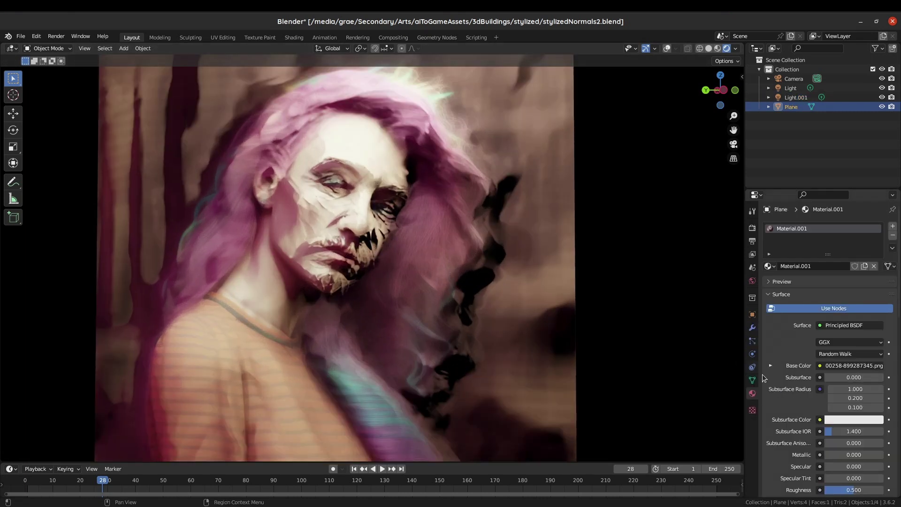
pyautogui.moveTo(853, 384)
pyautogui.mouseDown()
pyautogui.moveTo(879, 383)
pyautogui.moveTo(853, 384)
pyautogui.mouseUp()
pyautogui.scroll(-3, 657, 281)
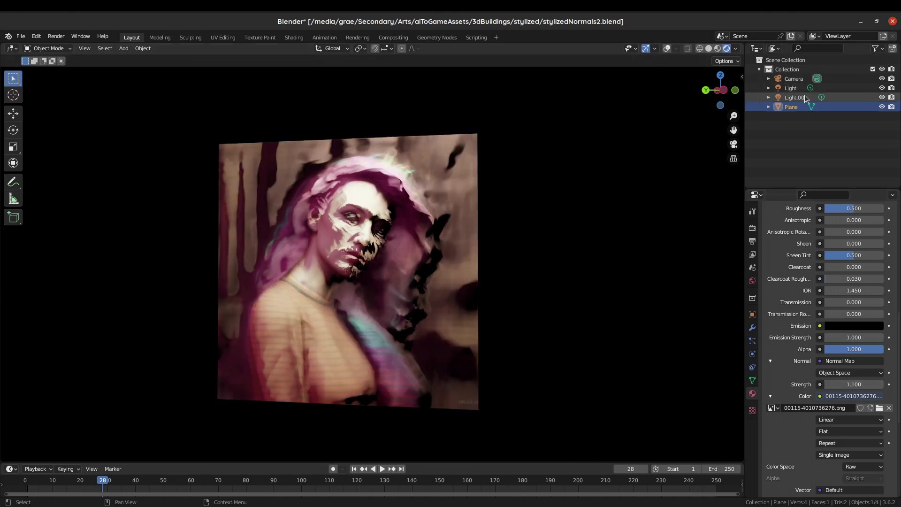
# - Move Light.001 beyond the portrait's left side, check the face up close, and reposition the light once more
pyautogui.click(804, 97)
pyautogui.press('g')
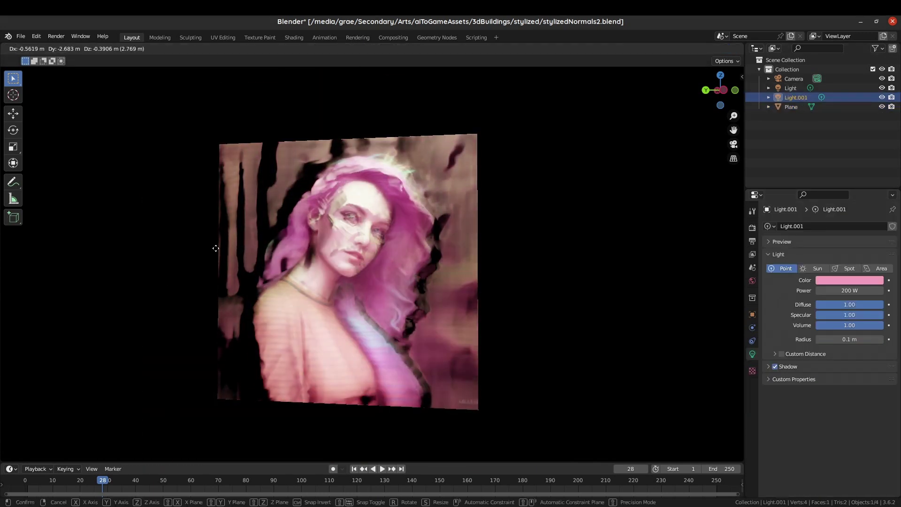
pyautogui.click(193, 167)
pyautogui.scroll(4, 193, 167)
pyautogui.scroll(-1, 315, 187)
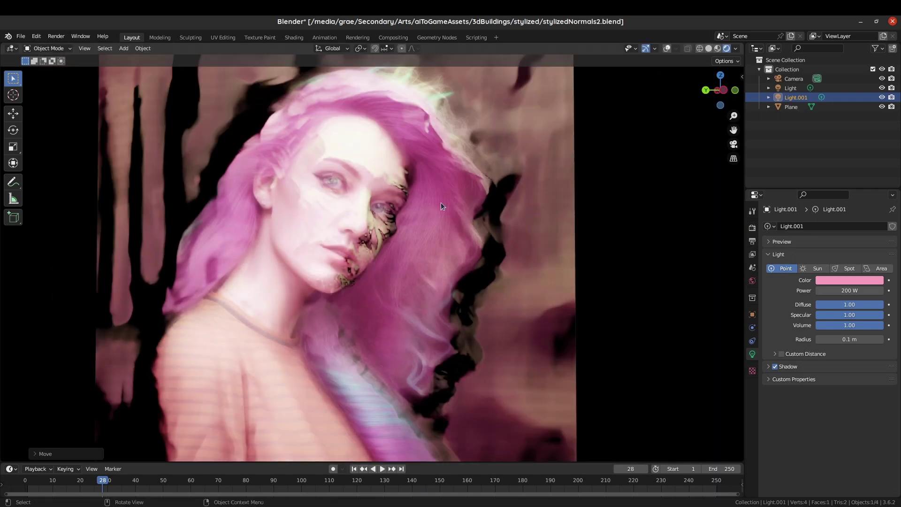
pyautogui.press('g')
pyautogui.click(466, 284)
# - Reposition Light around the portrait in two successive moves to vary how it falls on the face and hair
pyautogui.click(789, 88)
pyautogui.press('g')
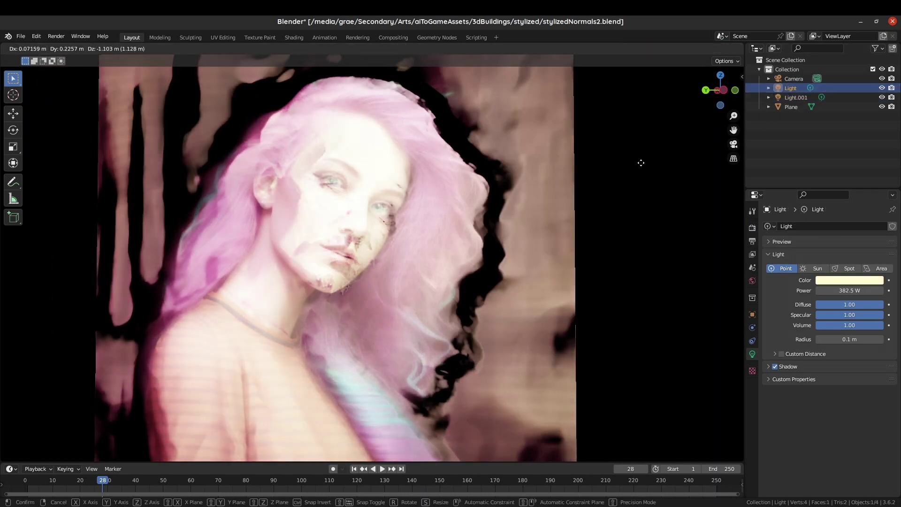
pyautogui.click(670, 81)
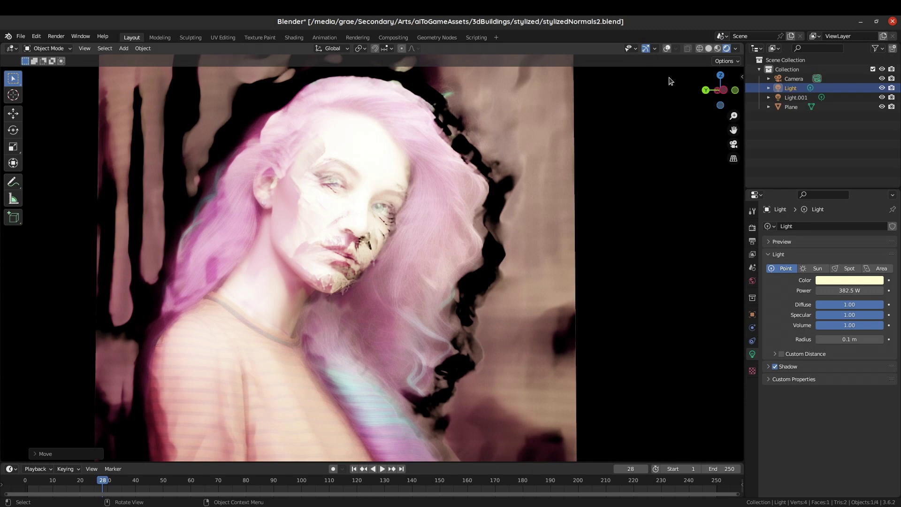
pyautogui.click(790, 88)
pyautogui.press('g')
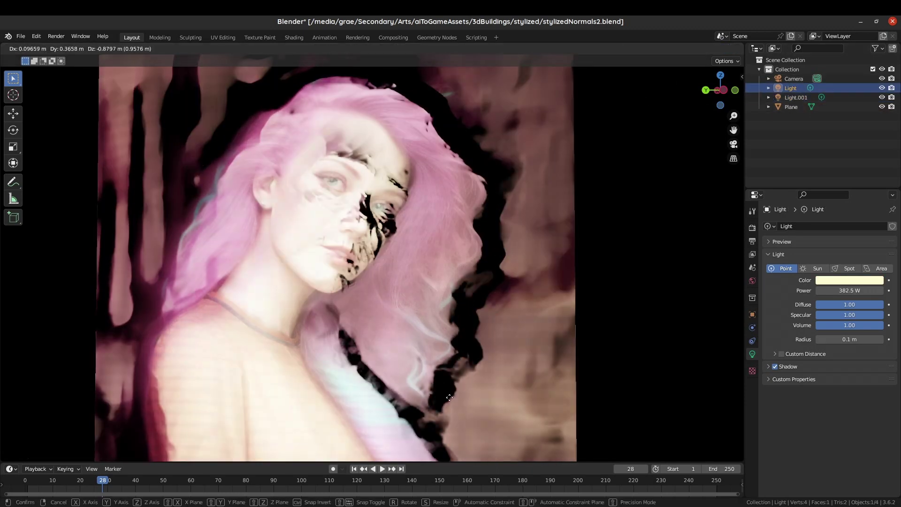